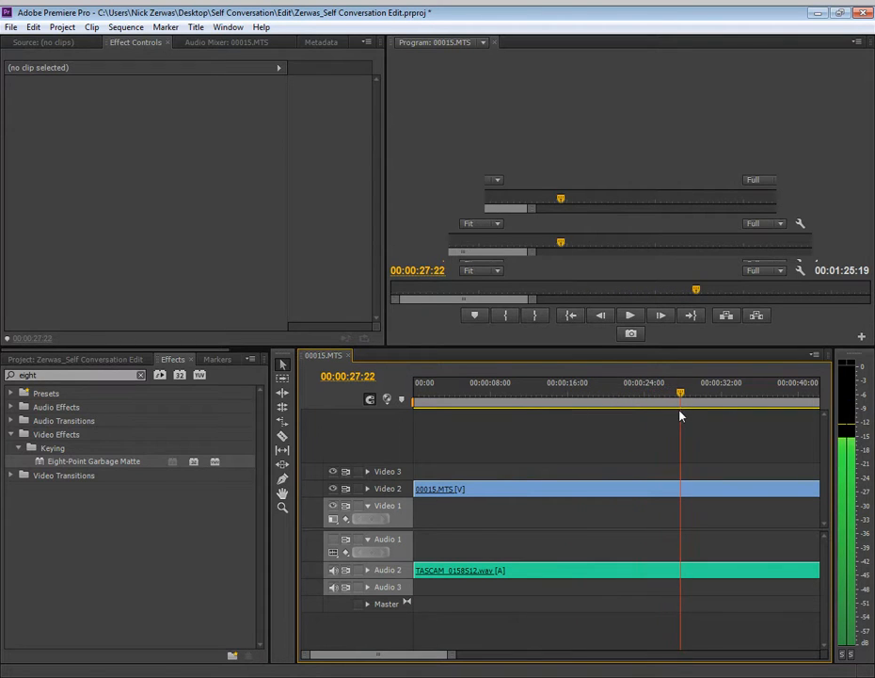
Step: Split the linked 00015.MTS video and its audio into two clips at 00:00:27:20
{"action": "left_click", "coordinate": [282, 436]}
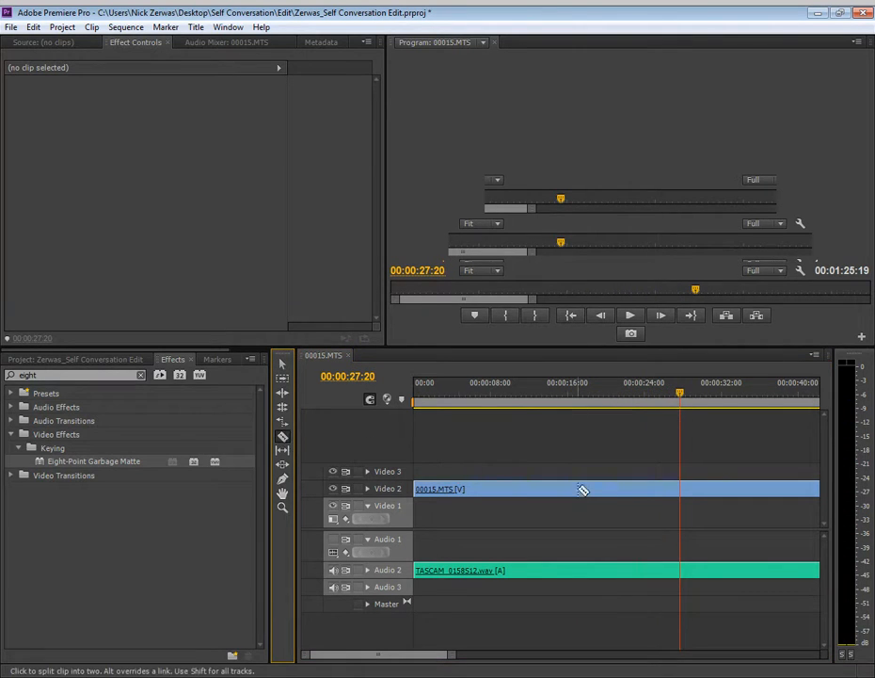
{"action": "left_click", "coordinate": [686, 488]}
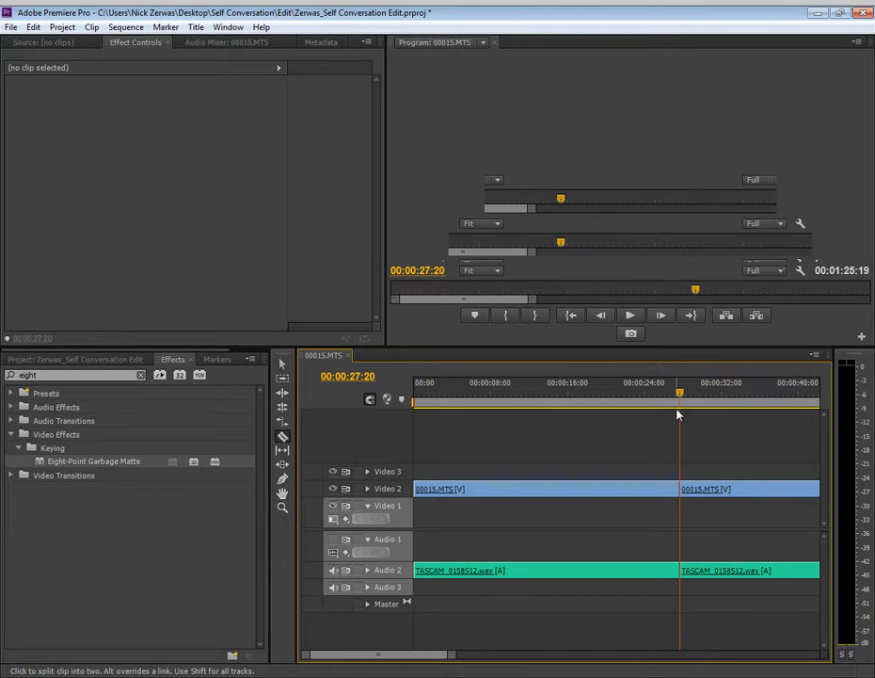
{"action": "left_click_drag", "start_coordinate": [680, 393], "coordinate": [610, 403]}
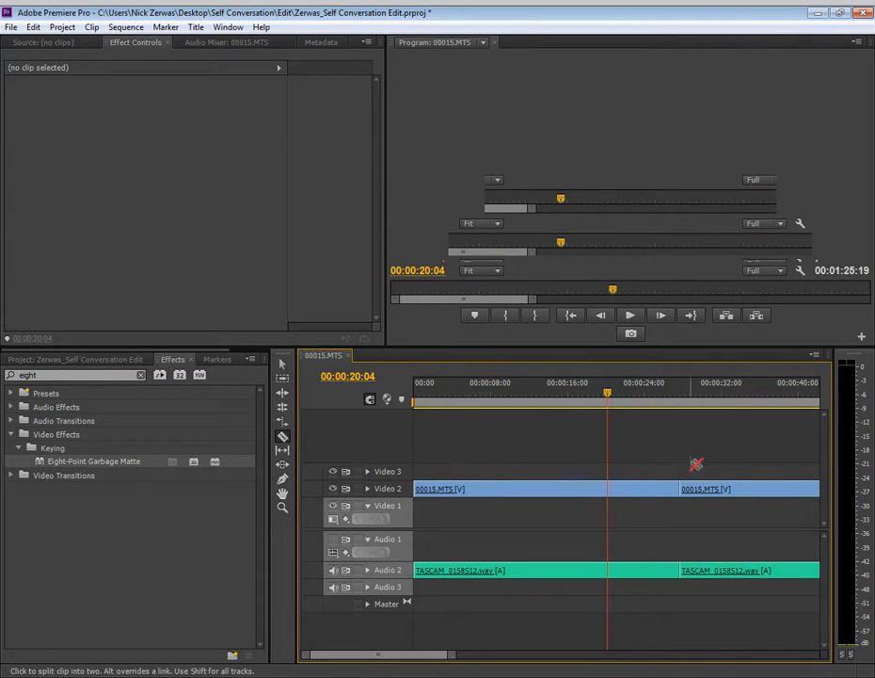
Step: Move the second clip's video to Video 3 and its audio to Audio 3, slightly after the first clip's end
{"action": "left_click", "coordinate": [284, 366]}
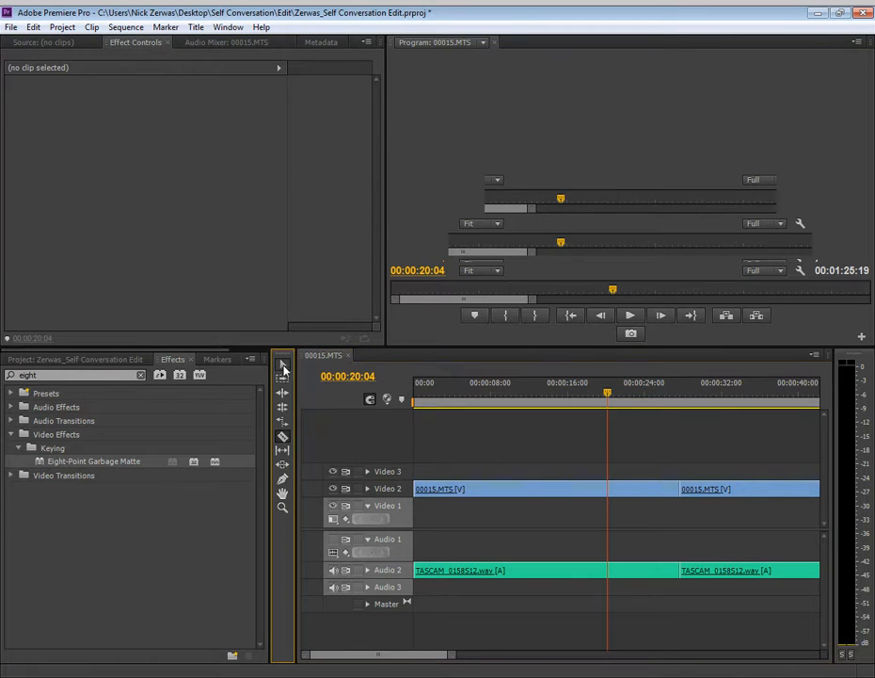
{"action": "left_click_drag", "start_coordinate": [706, 493], "coordinate": [737, 477]}
{"action": "left_click_drag", "start_coordinate": [752, 575], "coordinate": [751, 595]}
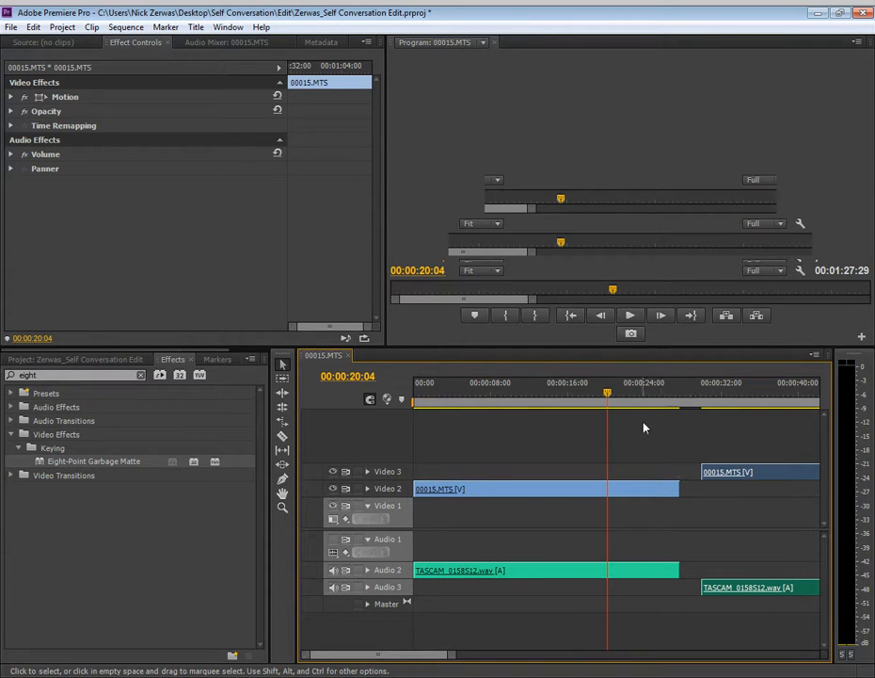
Step: Try overlapping the Video 3 clip with the first clip, and move it back past the first clip's end
{"action": "left_click_drag", "start_coordinate": [608, 395], "coordinate": [506, 402]}
{"action": "left_click_drag", "start_coordinate": [755, 473], "coordinate": [538, 472]}
{"action": "left_click_drag", "start_coordinate": [506, 400], "coordinate": [473, 398]}
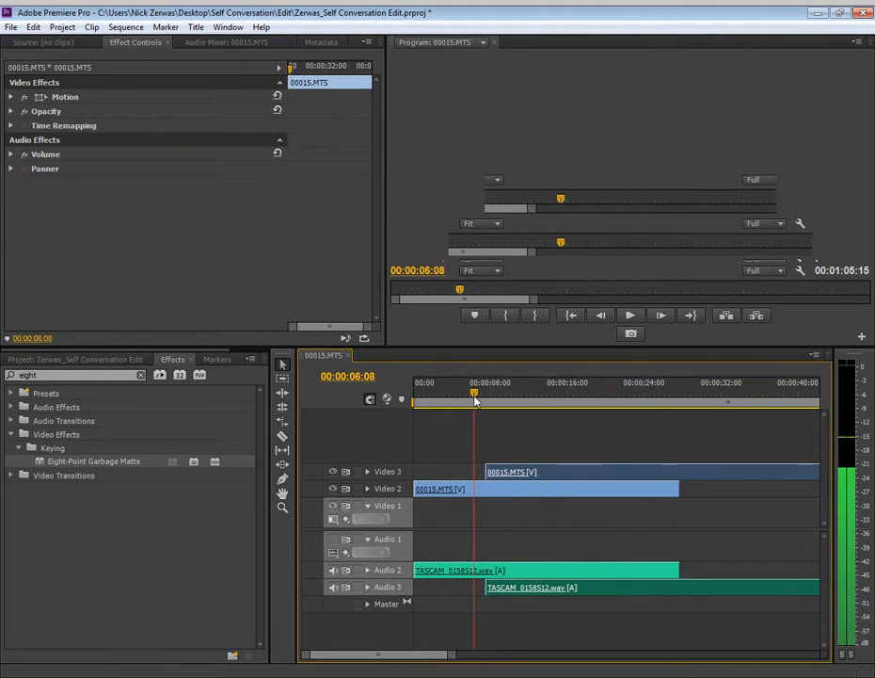
{"action": "left_click_drag", "start_coordinate": [502, 473], "coordinate": [767, 490]}
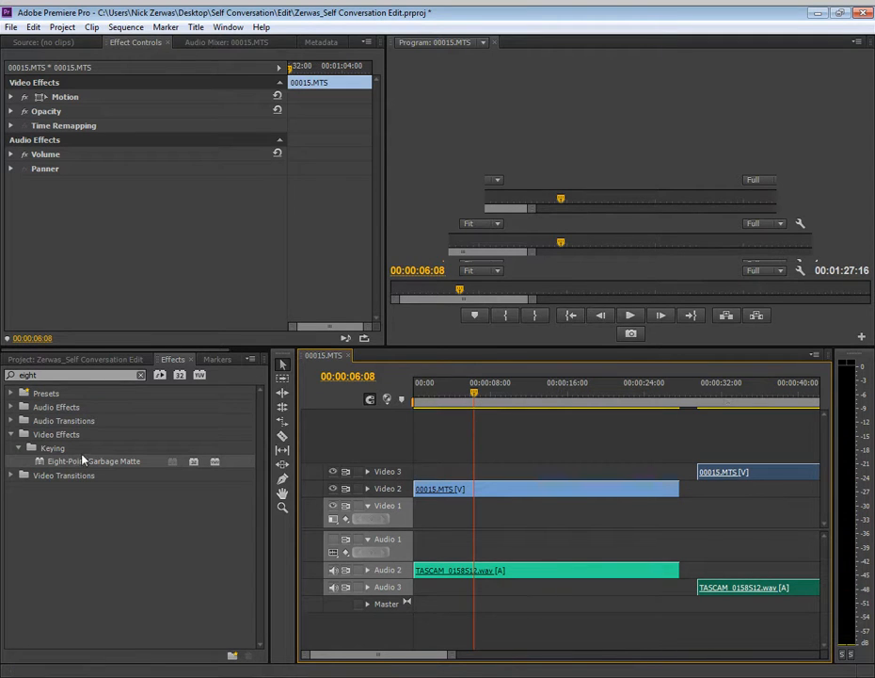
Step: Search the effects for "eigh" and apply Eight-Point Garbage Matte to the first clip on Video 2
{"action": "left_click", "coordinate": [23, 375]}
{"action": "key", "text": "BackSpace"}
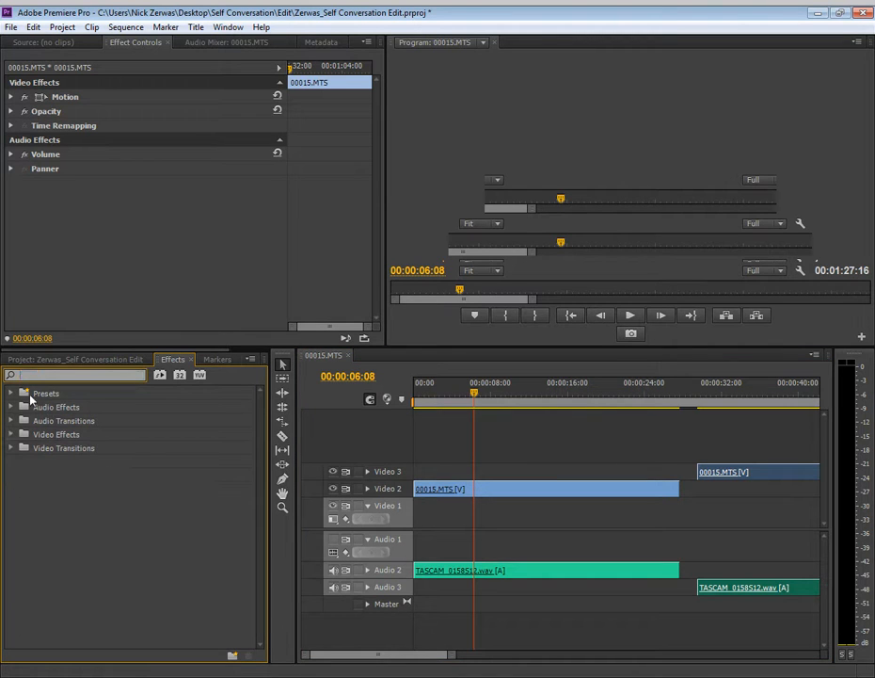
{"action": "left_click", "coordinate": [111, 359]}
{"action": "left_click", "coordinate": [169, 359]}
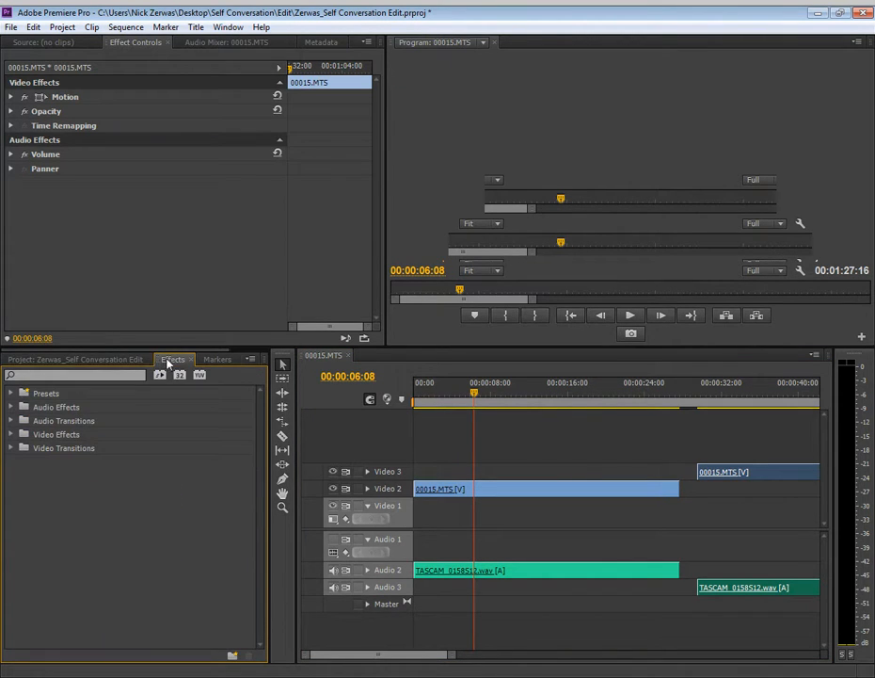
{"action": "left_click", "coordinate": [71, 377]}
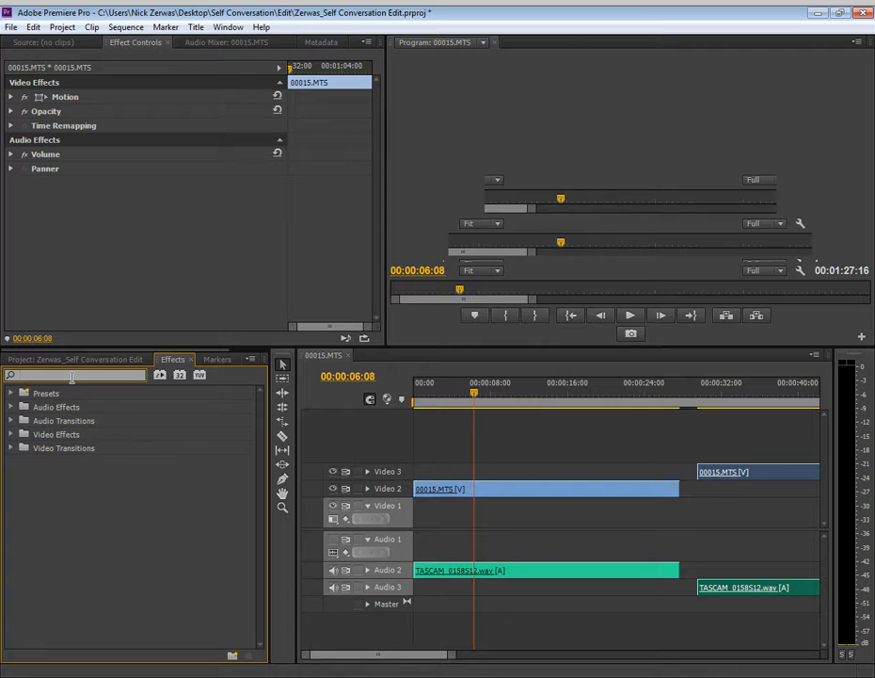
{"action": "type", "text": "eigh"}
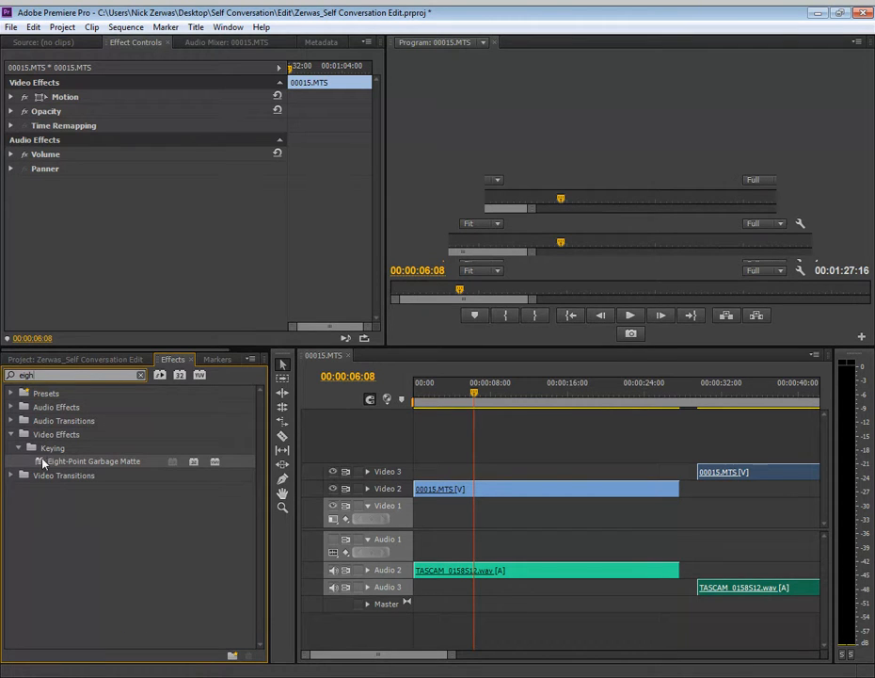
{"action": "left_click_drag", "start_coordinate": [193, 461], "coordinate": [460, 495]}
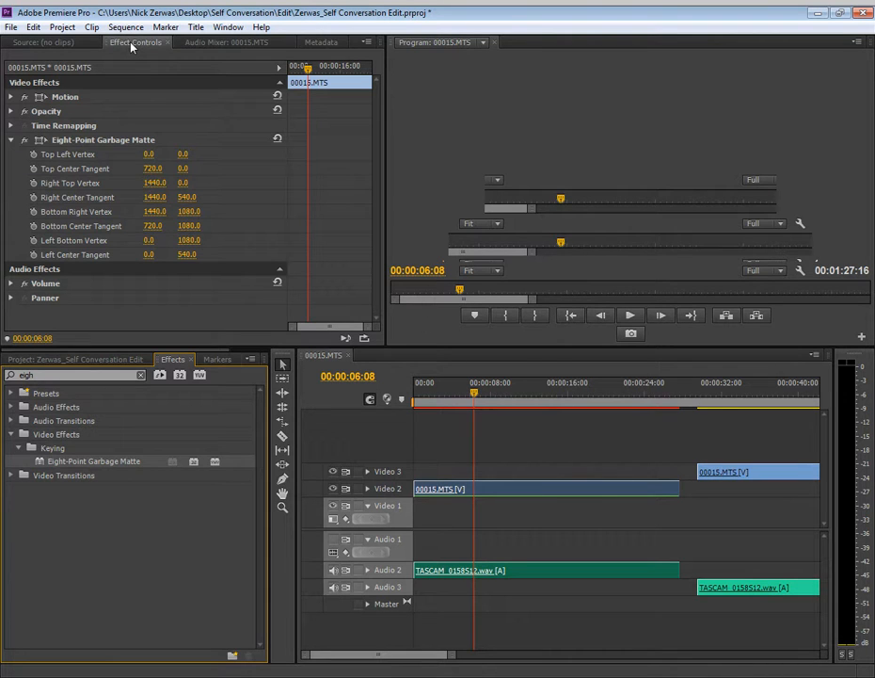
Step: Pull in the matte's Top Center to about 509, 45, Right Top 672, 80, Right Center 755, 398 and Bottom Right 693, 884
{"action": "left_click", "coordinate": [91, 141]}
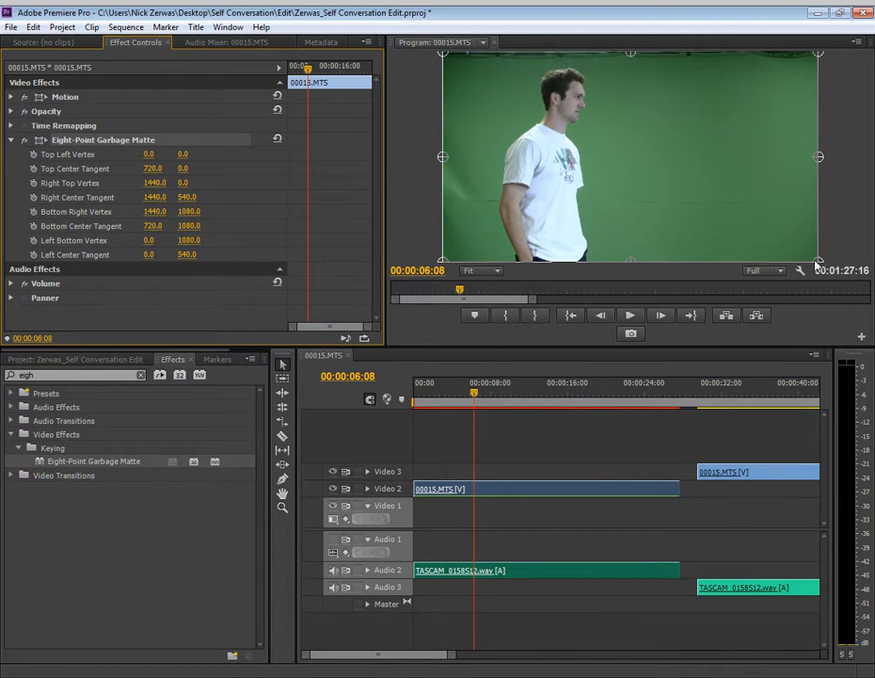
{"action": "left_click_drag", "start_coordinate": [817, 264], "coordinate": [625, 229]}
{"action": "left_click_drag", "start_coordinate": [817, 164], "coordinate": [641, 134]}
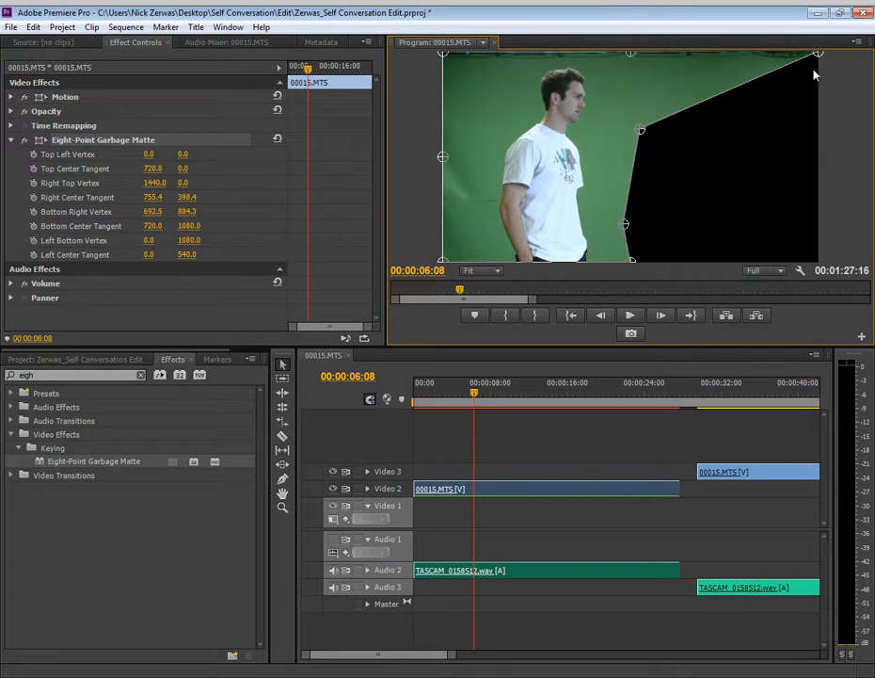
{"action": "left_click_drag", "start_coordinate": [820, 57], "coordinate": [578, 64]}
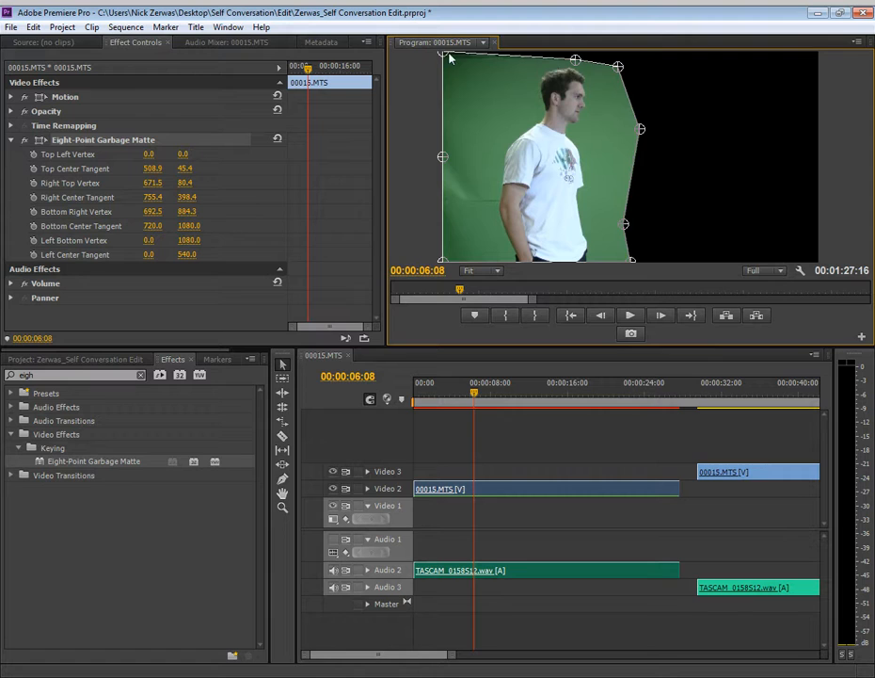
Step: Pull in the matte's Top Left Vertex to about 278, 49, Left Center Tangent 118, 538 and Left Bottom Vertex 139, 1091
{"action": "left_click_drag", "start_coordinate": [444, 55], "coordinate": [516, 63]}
{"action": "left_click_drag", "start_coordinate": [449, 157], "coordinate": [473, 156]}
{"action": "left_click_drag", "start_coordinate": [444, 260], "coordinate": [480, 271]}
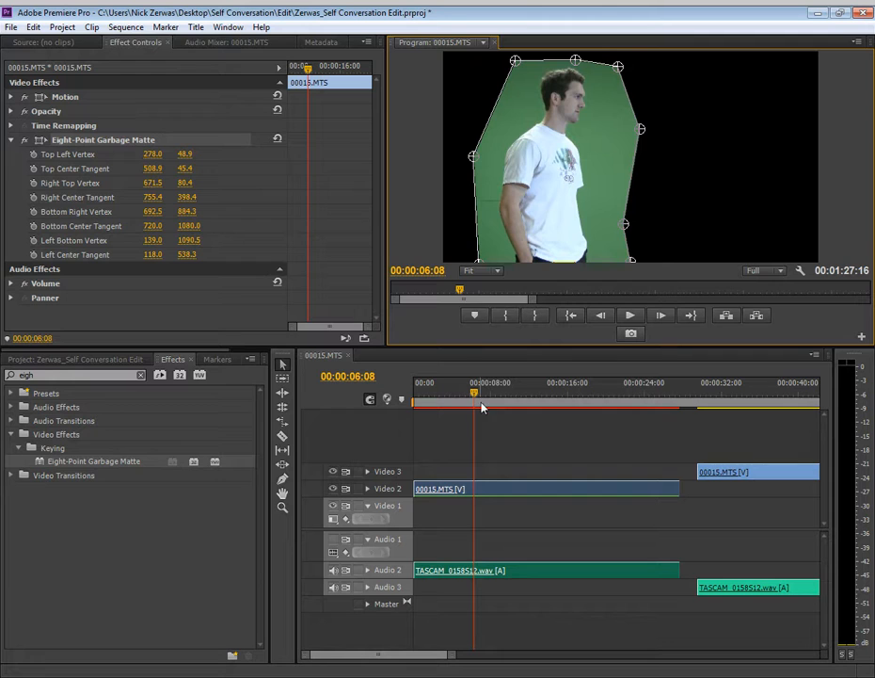
Step: Widen the matte around the gesturing hand at 00:00:15:21, with Right Center about 824, 357 and Bottom Right 832, 863, and check the clip's later frames
{"action": "left_click_drag", "start_coordinate": [475, 397], "coordinate": [567, 408]}
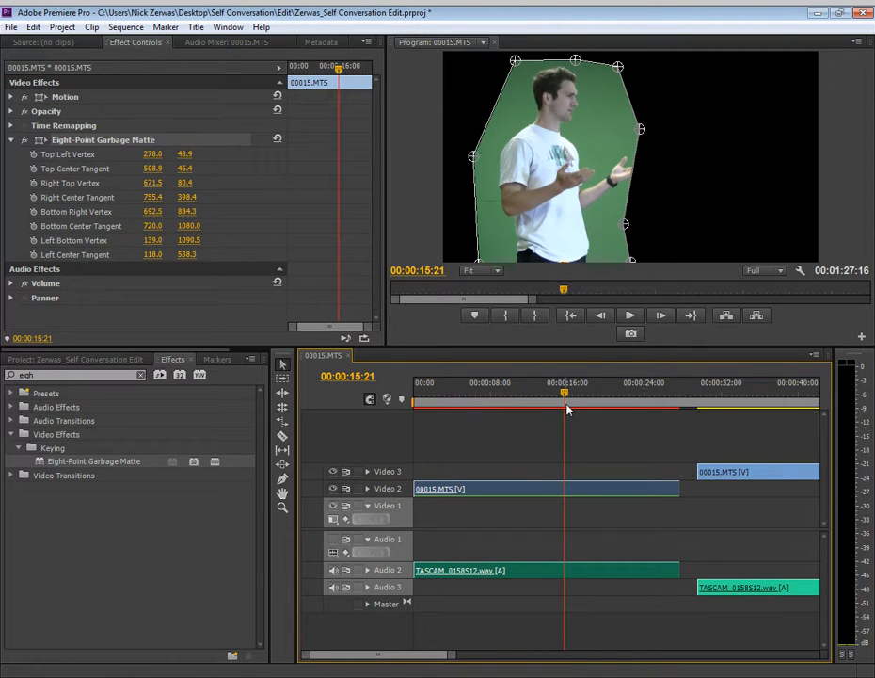
{"action": "left_click_drag", "start_coordinate": [625, 226], "coordinate": [650, 218]}
{"action": "left_click_drag", "start_coordinate": [640, 129], "coordinate": [658, 120]}
{"action": "left_click_drag", "start_coordinate": [653, 220], "coordinate": [661, 222]}
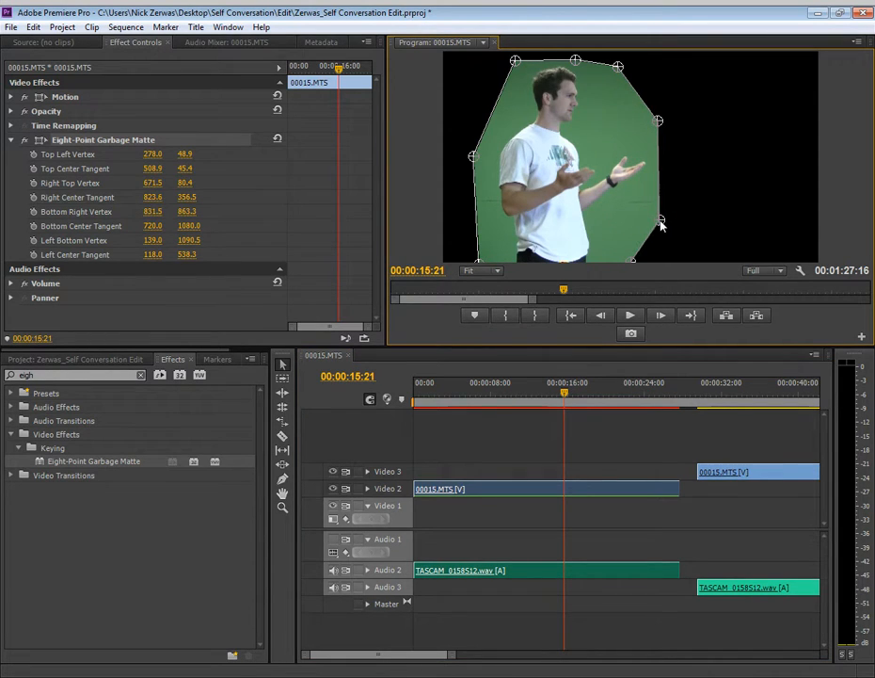
{"action": "mouse_move", "coordinate": [564, 397]}
{"action": "left_mouse_down"}
{"action": "mouse_move", "coordinate": [588, 397]}
{"action": "mouse_move", "coordinate": [578, 397]}
{"action": "left_mouse_up"}
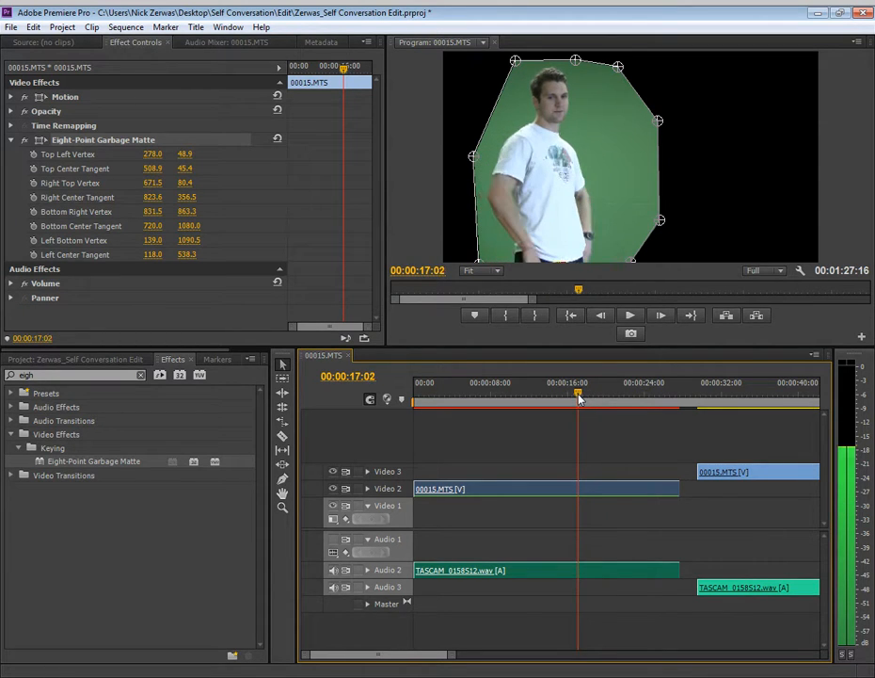
{"action": "left_click", "coordinate": [846, 173]}
{"action": "left_click_drag", "start_coordinate": [578, 395], "coordinate": [623, 405]}
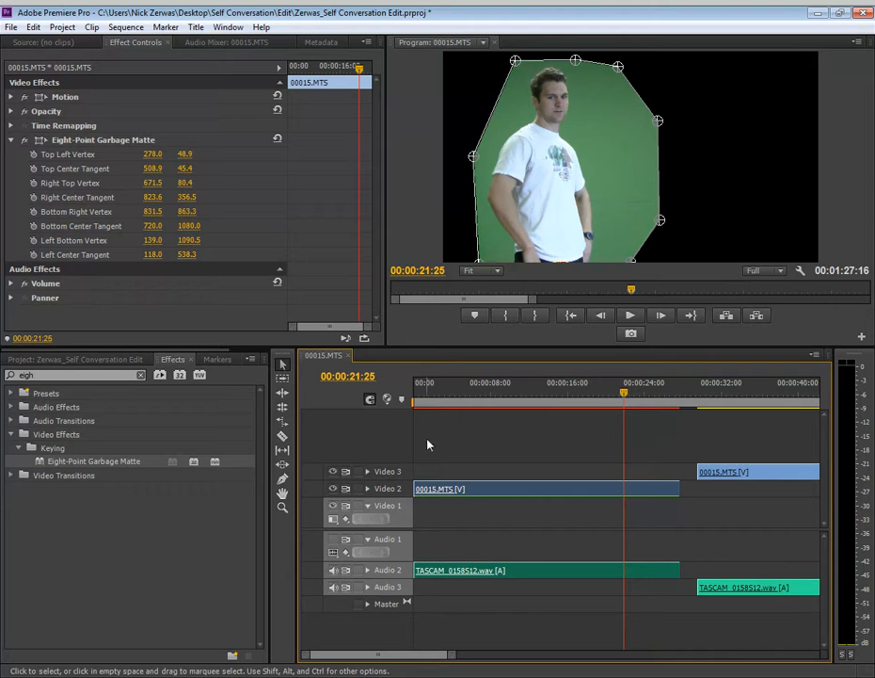
Step: Apply Eight-Point Garbage Matte to the second clip on Video 3 and display its points at 00:00:51:06
{"action": "left_click_drag", "start_coordinate": [40, 465], "coordinate": [729, 470]}
{"action": "left_click_drag", "start_coordinate": [626, 395], "coordinate": [687, 399]}
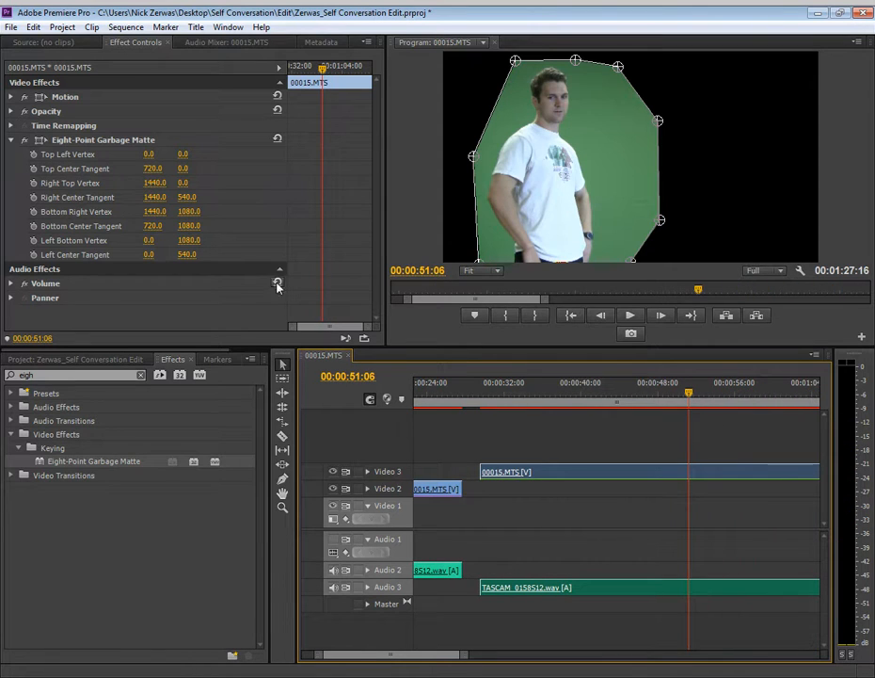
{"action": "left_click", "coordinate": [69, 142]}
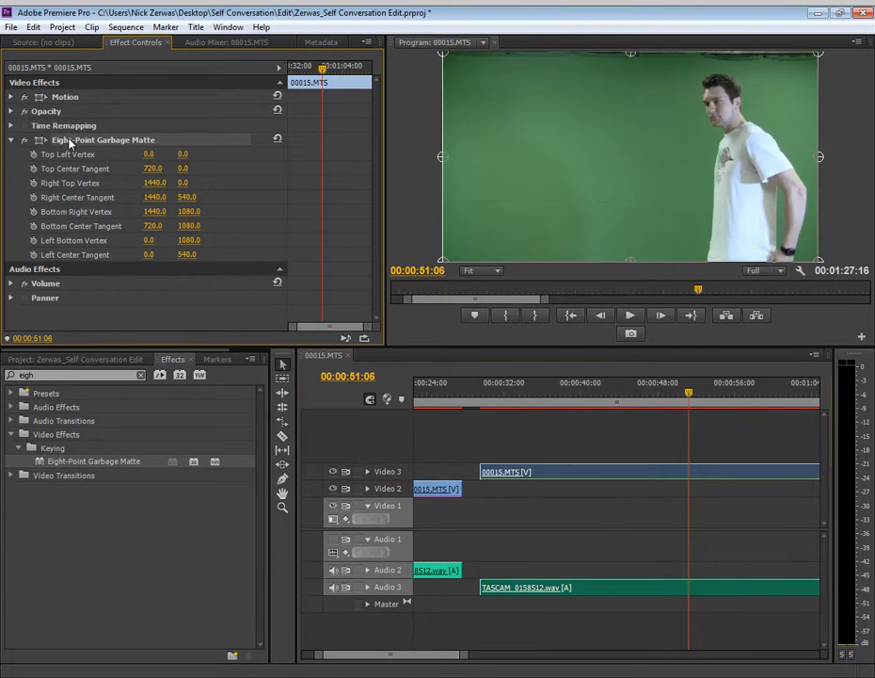
Step: Shape the second clip's matte: Top Left about 779, 101; Top Center 963, 66; Right Top 1453, 66; Right Center 1461, 486; Left Center 732, 643
{"action": "left_click_drag", "start_coordinate": [443, 54], "coordinate": [707, 66]}
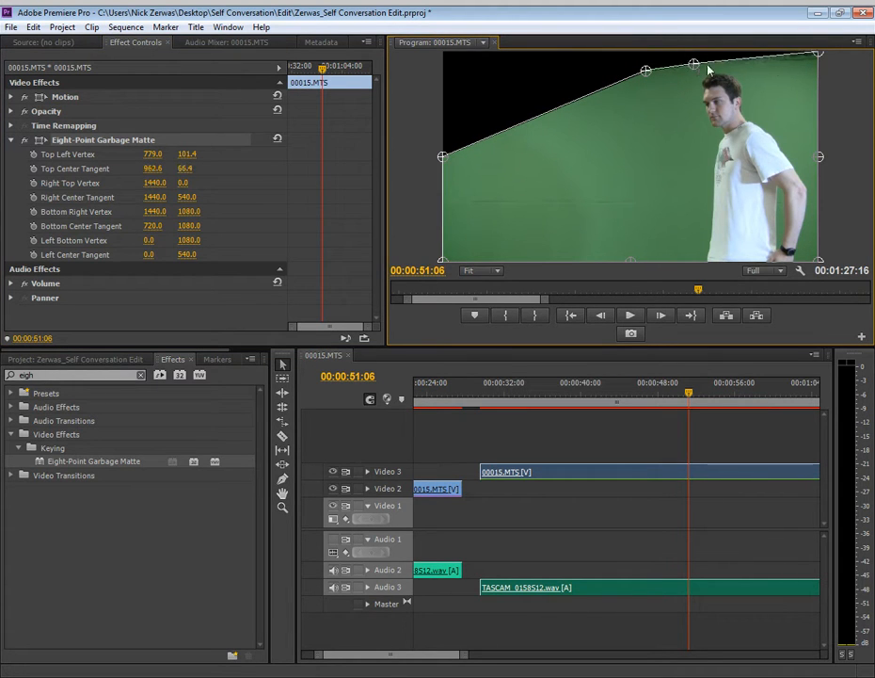
{"action": "left_click_drag", "start_coordinate": [816, 55], "coordinate": [799, 72]}
{"action": "left_click_drag", "start_coordinate": [819, 156], "coordinate": [818, 162]}
{"action": "left_click_drag", "start_coordinate": [440, 158], "coordinate": [635, 181]}
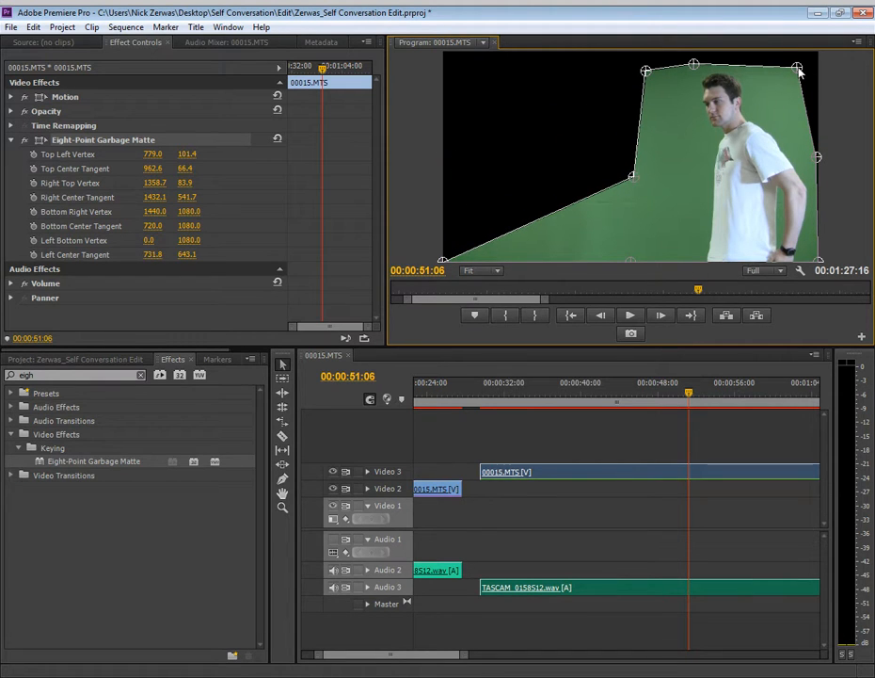
{"action": "left_click_drag", "start_coordinate": [823, 157], "coordinate": [831, 154]}
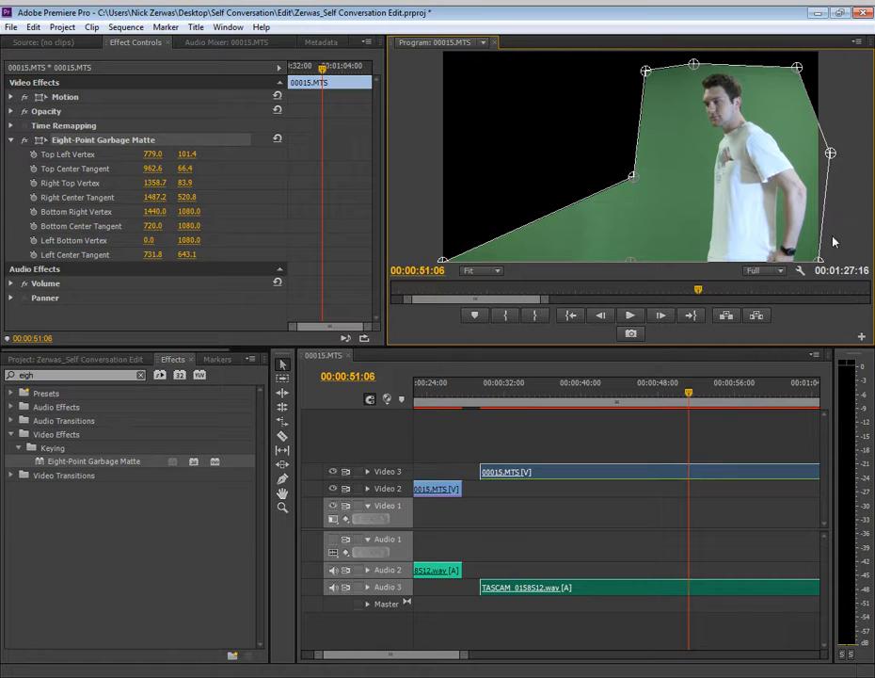
{"action": "left_click_drag", "start_coordinate": [830, 154], "coordinate": [823, 146]}
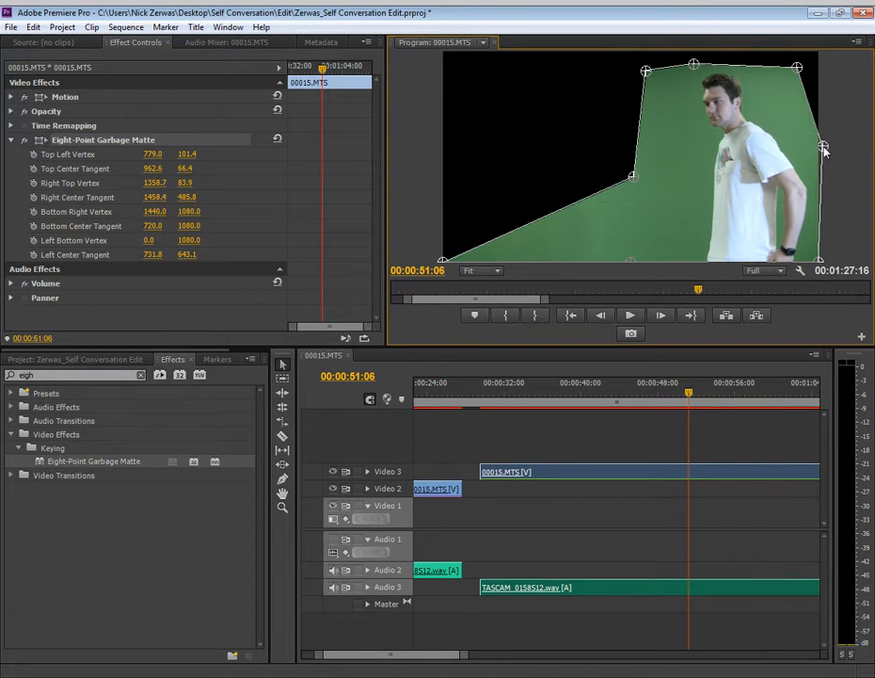
{"action": "left_click_drag", "start_coordinate": [800, 70], "coordinate": [824, 67]}
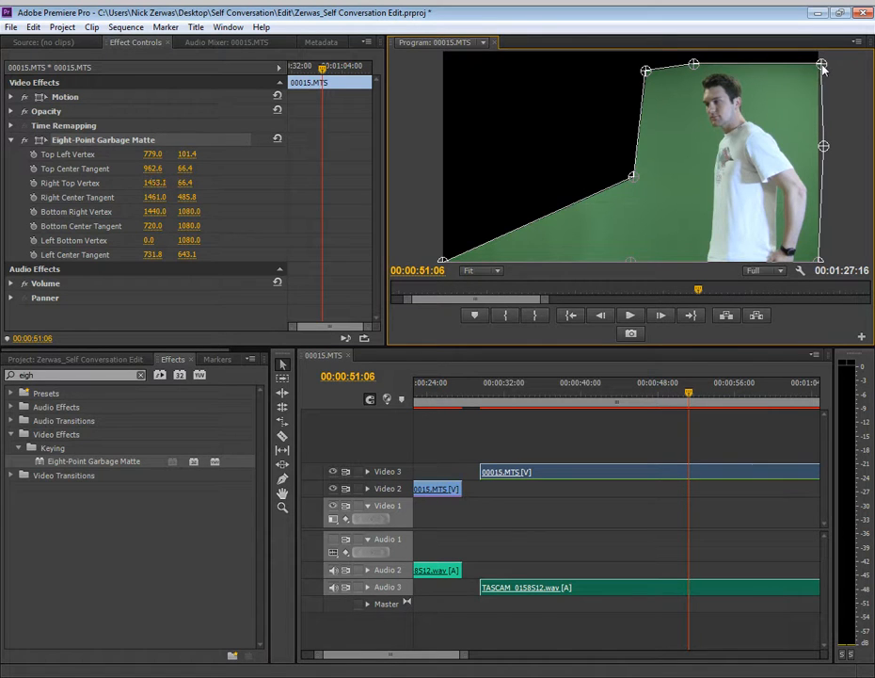
Step: Position the matte's Left Bottom about 795, 1091, Bottom Center 887, 1108 and Bottom Right 1466, 1094, and check the rest of the clip
{"action": "left_click_drag", "start_coordinate": [446, 263], "coordinate": [670, 270]}
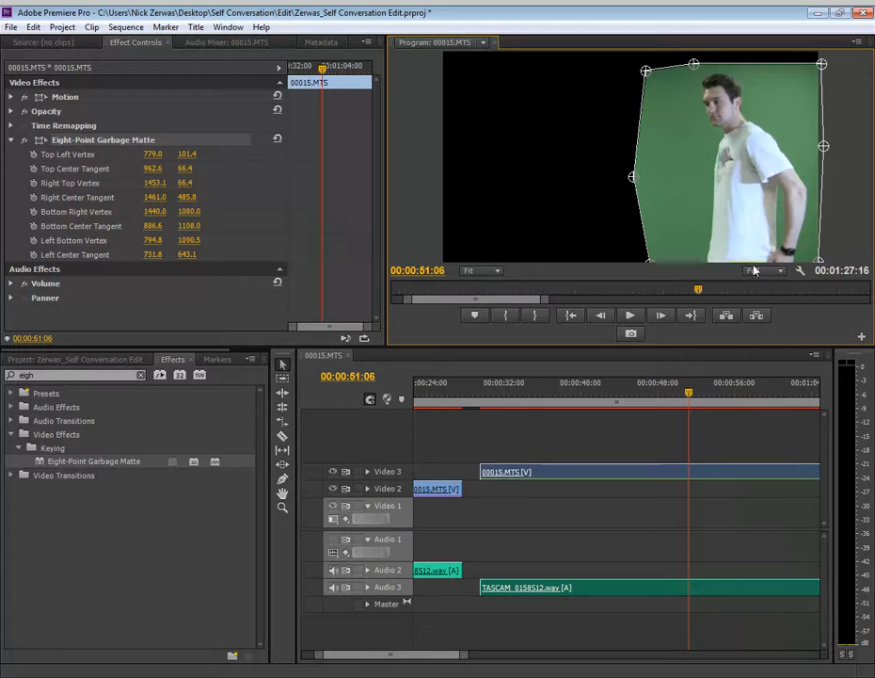
{"action": "left_click_drag", "start_coordinate": [824, 263], "coordinate": [826, 269]}
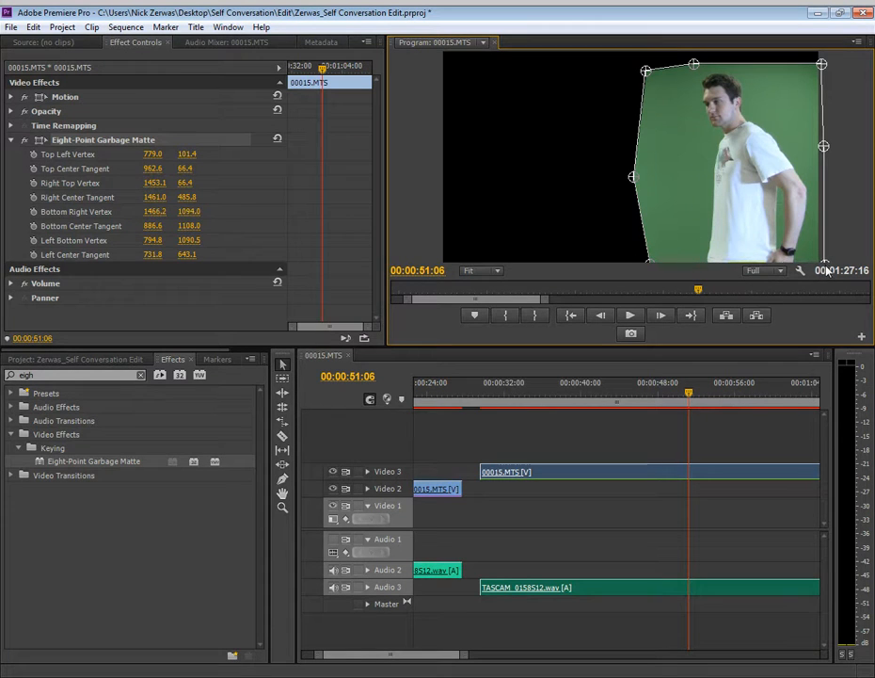
{"action": "left_click_drag", "start_coordinate": [688, 400], "coordinate": [815, 411]}
{"action": "key", "text": "minus"}
{"action": "key", "text": "minus"}
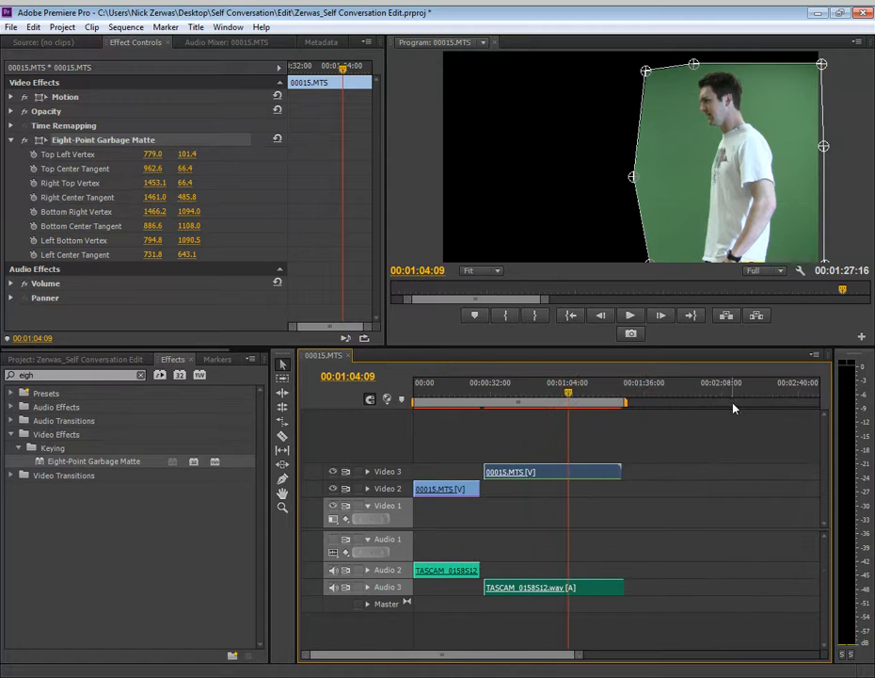
{"action": "left_click_drag", "start_coordinate": [568, 396], "coordinate": [606, 402]}
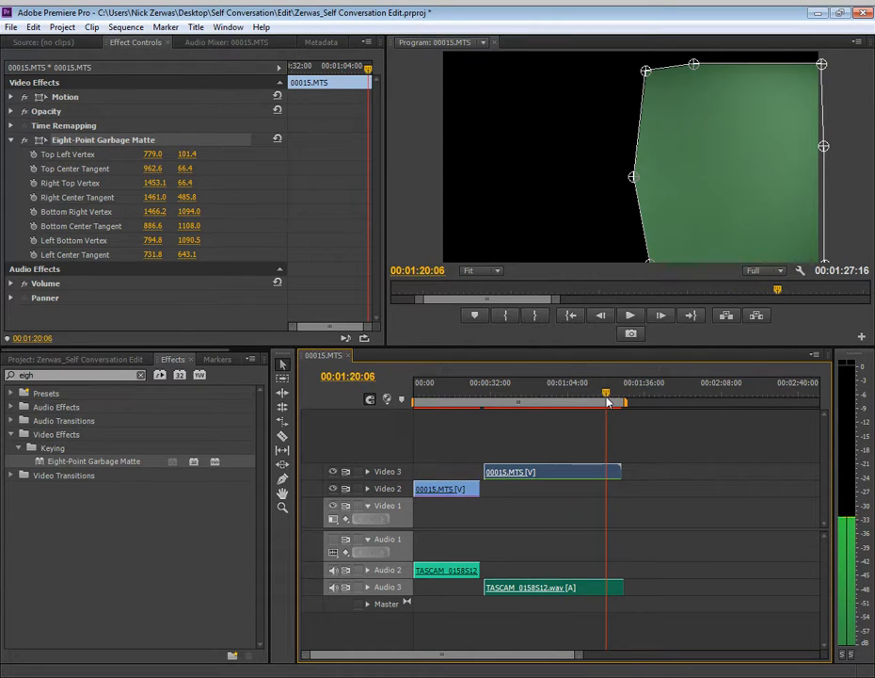